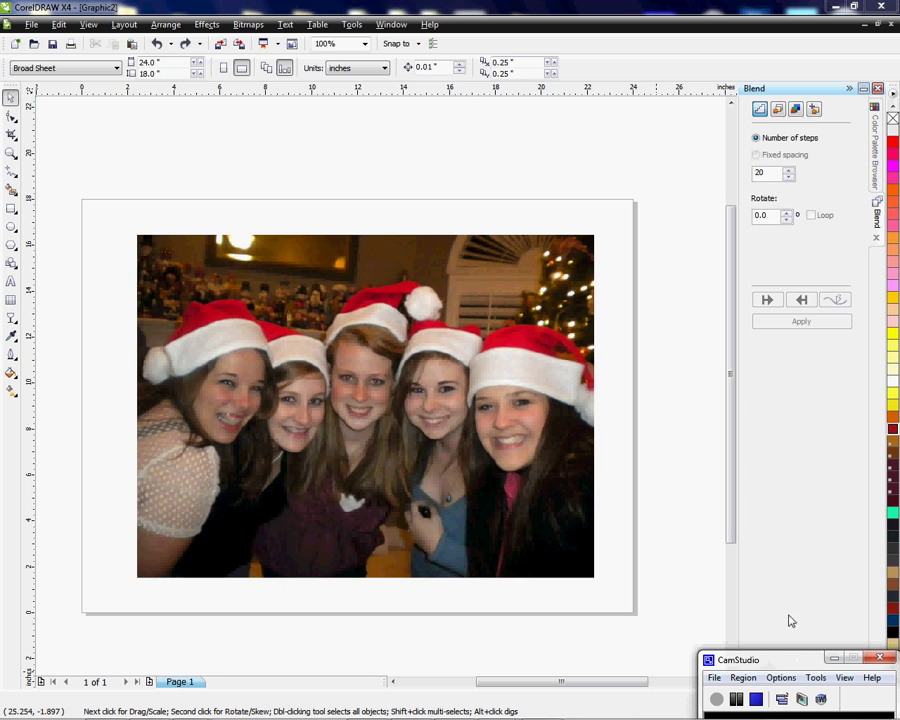
With the Text tool active, make HighNoon at 48 pt the default for new text
click(789, 605)
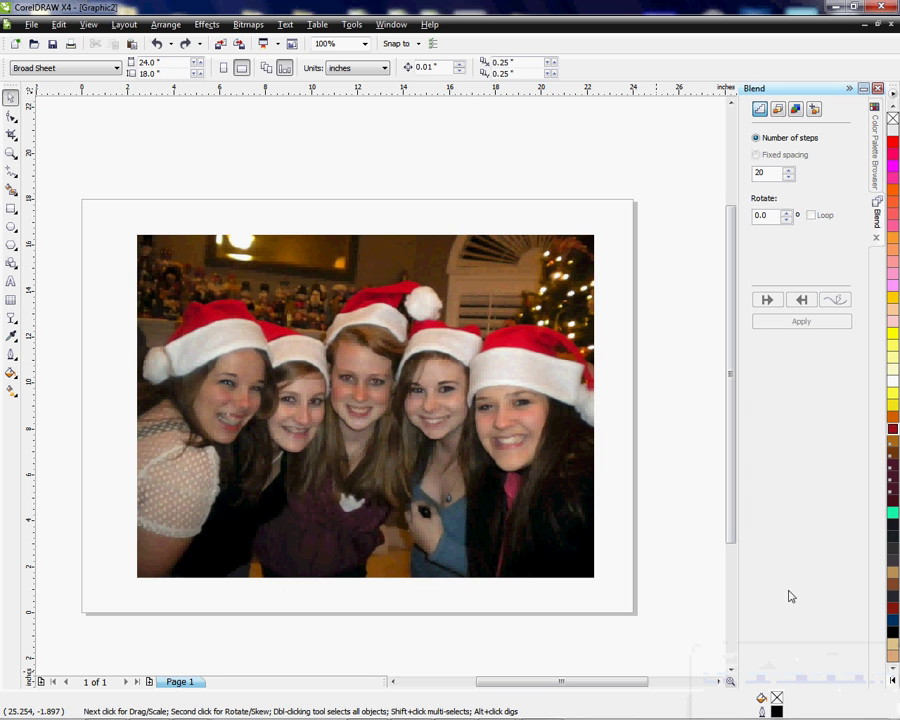
click(10, 287)
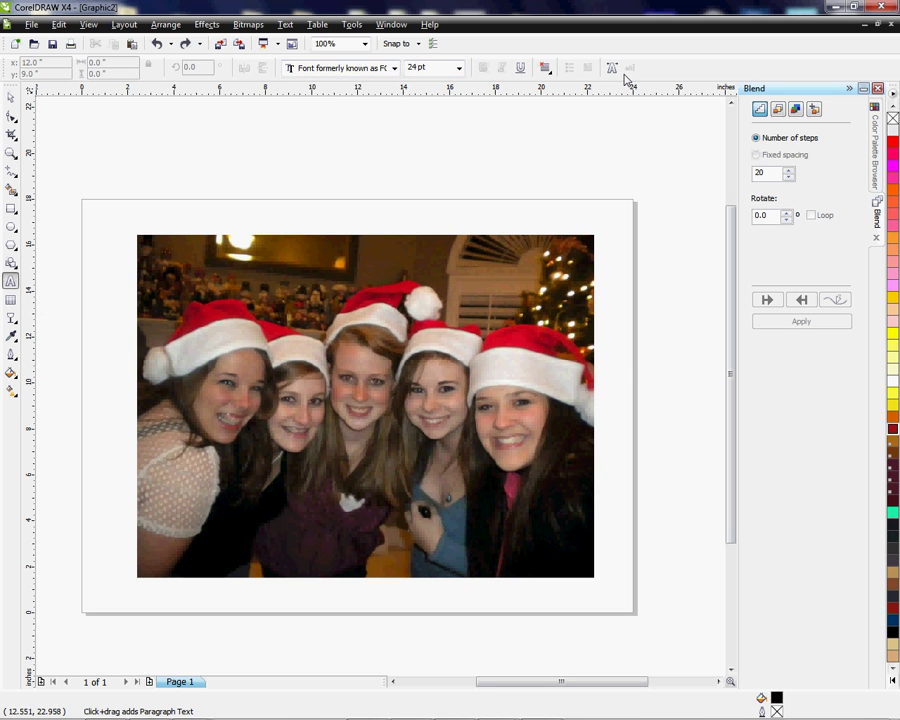
click(395, 68)
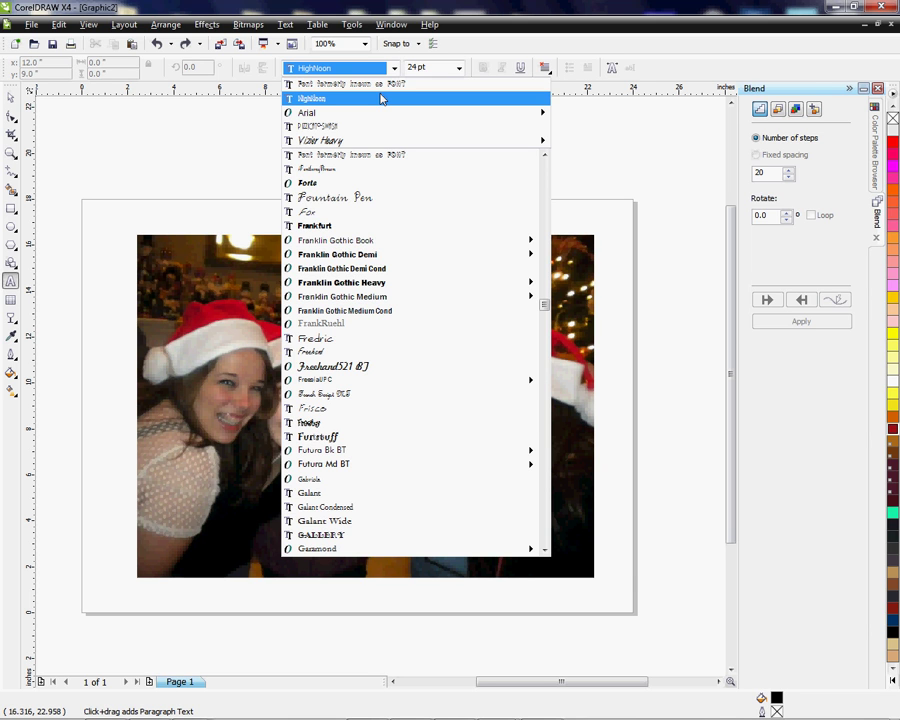
click(380, 98)
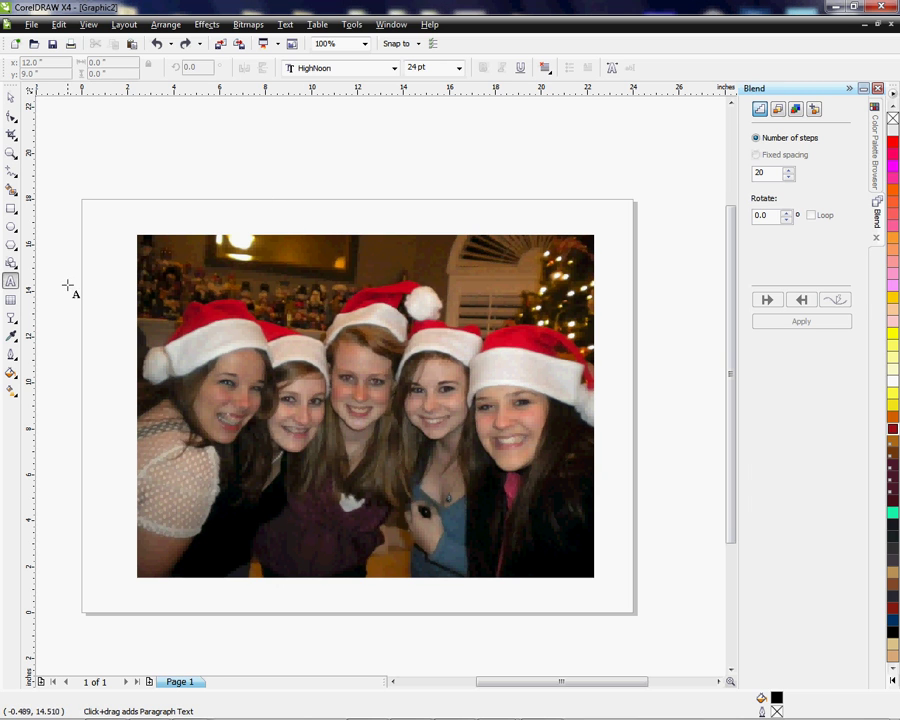
click(459, 68)
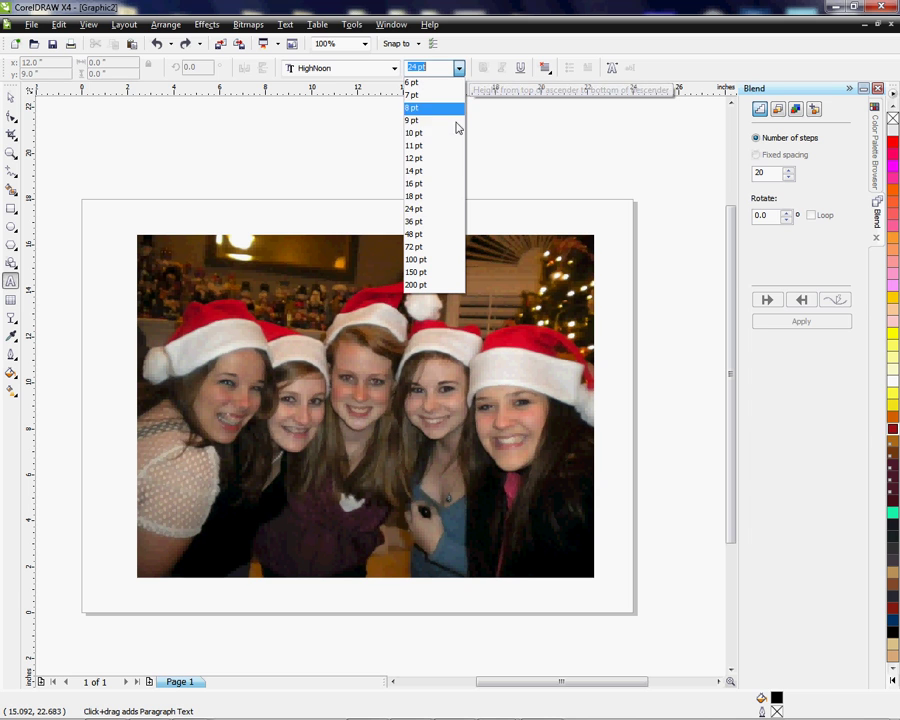
click(428, 236)
click(418, 430)
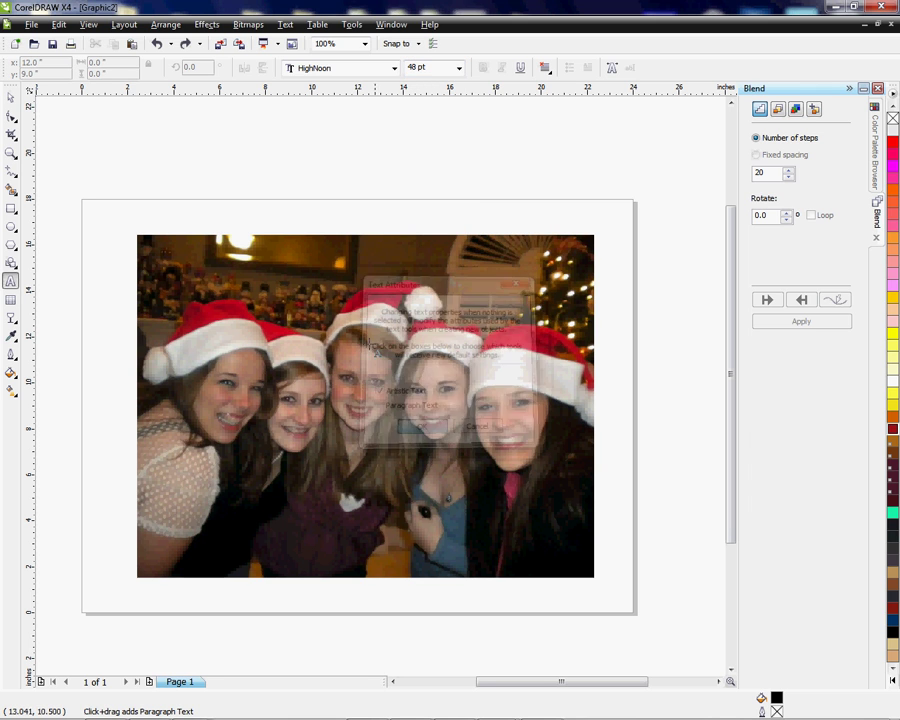
Type the 'Merry Christmas' greeting with the family surname above the photo, then finish the text
click(209, 214)
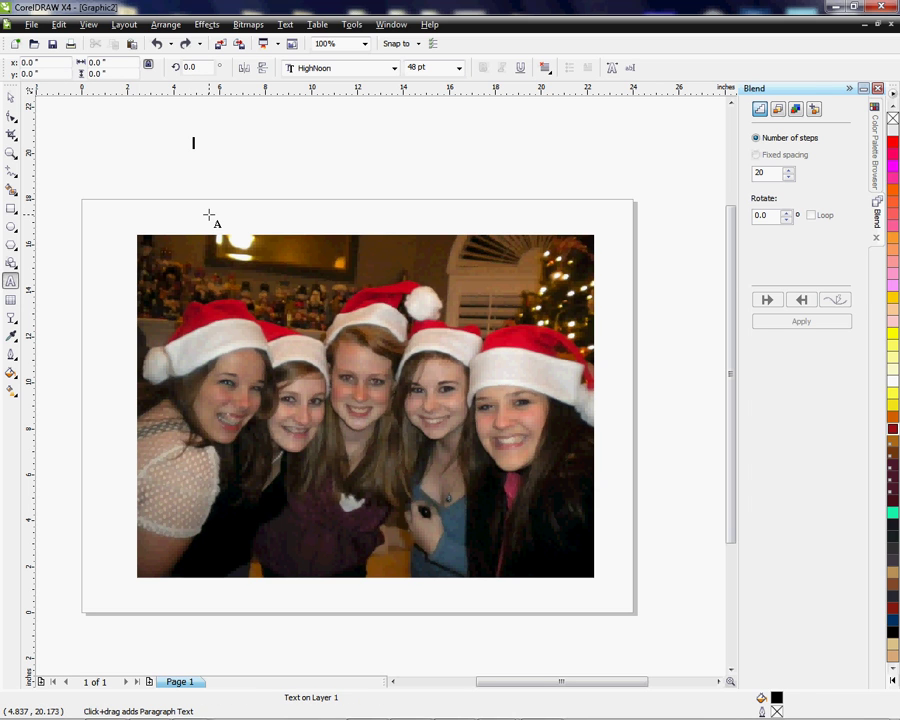
text(Me)
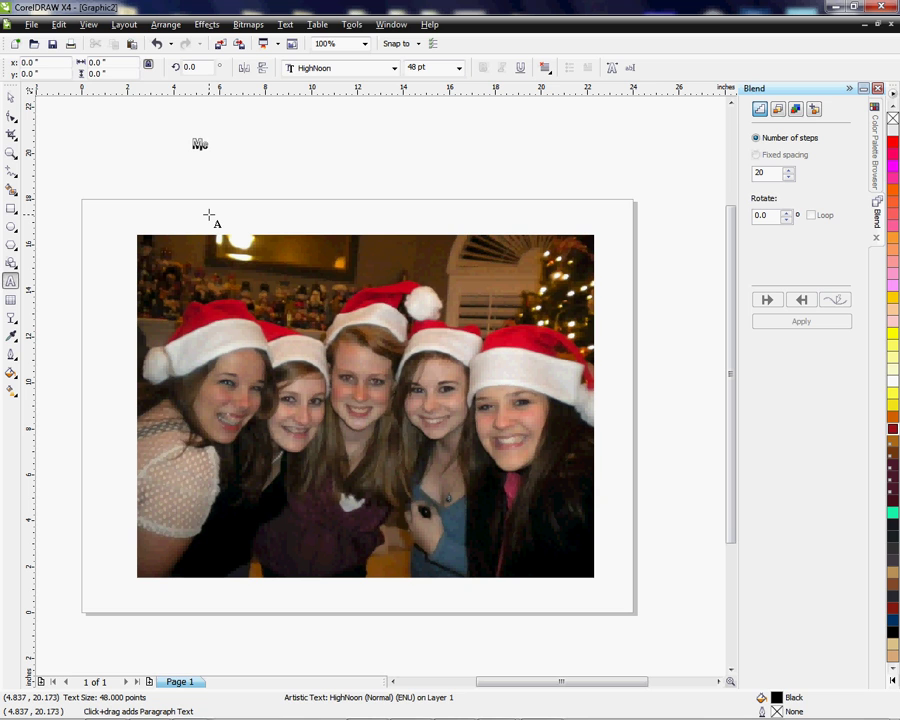
text(rry Christmas from the)
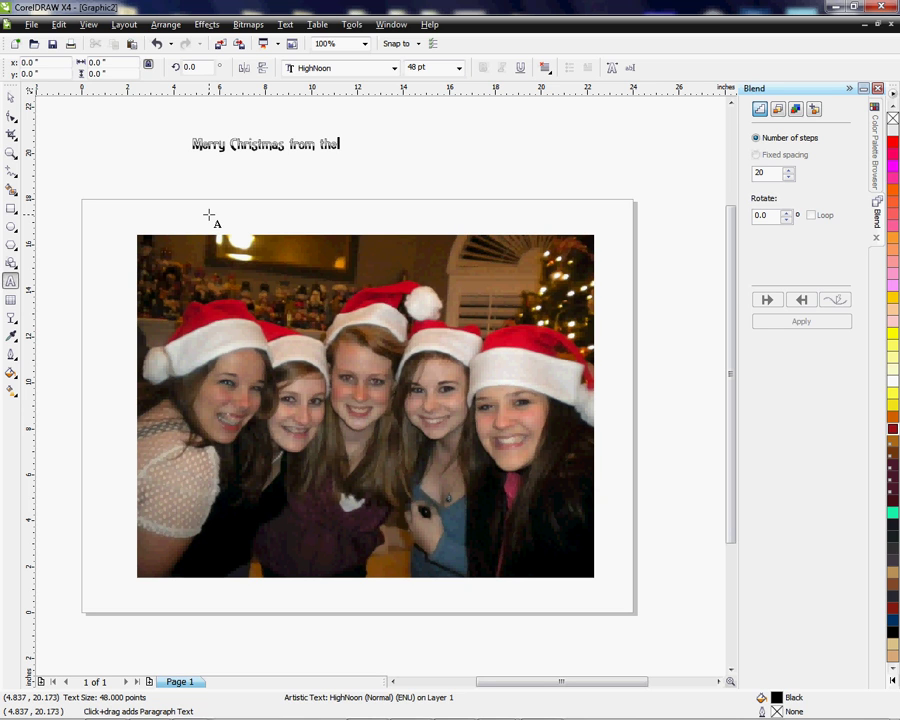
text( Thomassons)
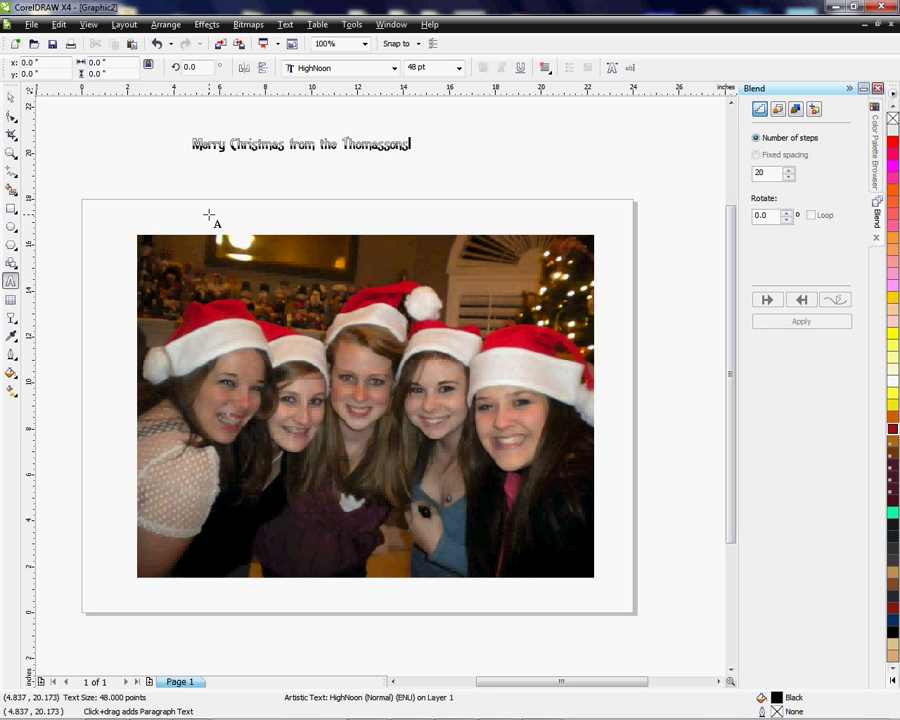
key(Escape)
Drag the caption onto the top of the photo and color all its characters white
drag(300, 145, 367, 264)
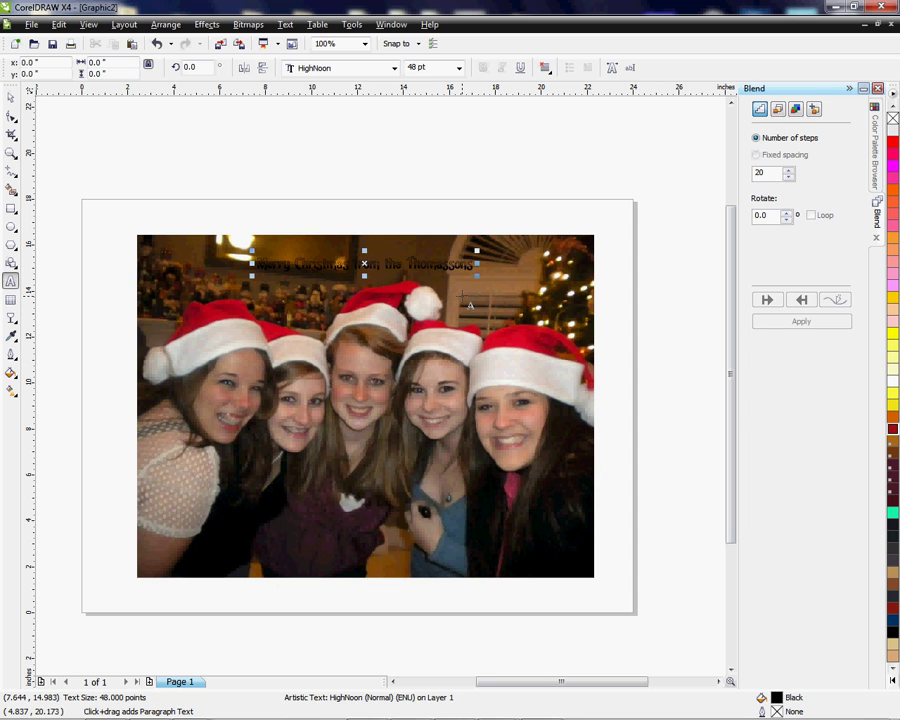
key(ctrl+space)
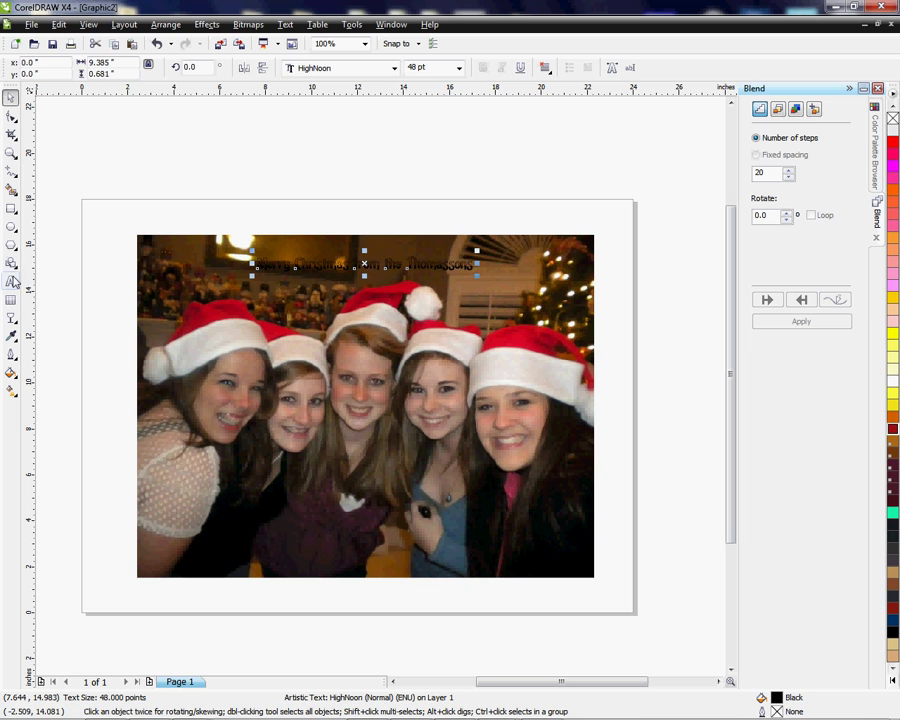
click(11, 281)
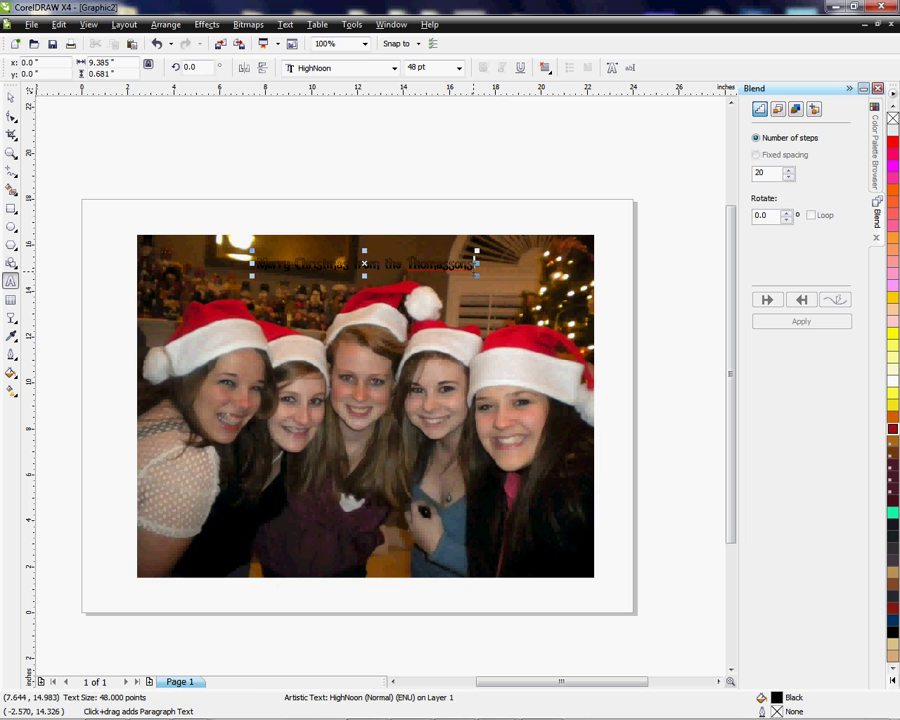
click(474, 265)
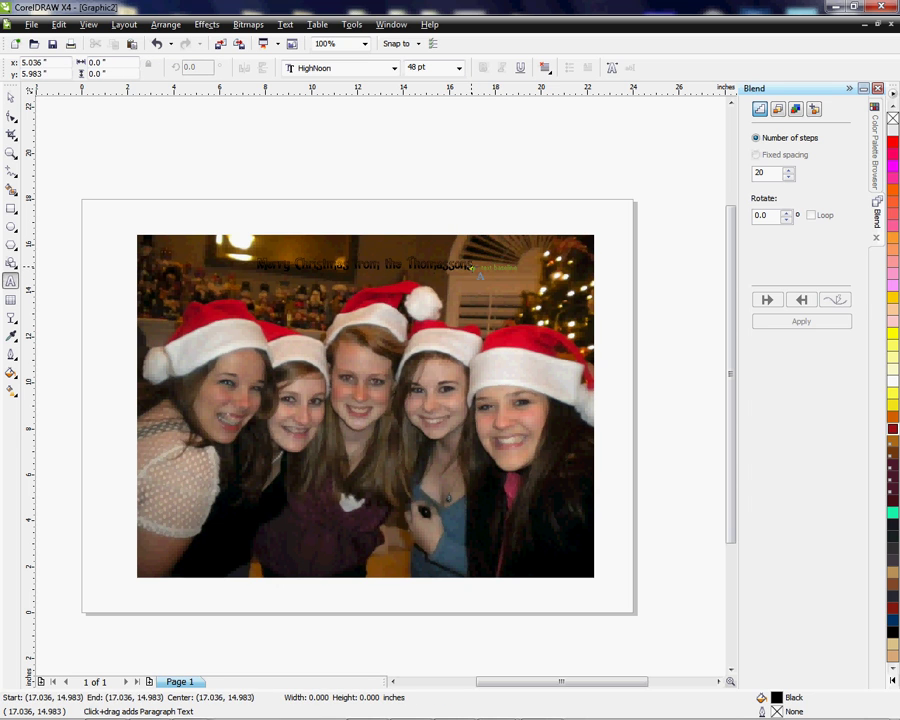
click(474, 264)
drag(474, 264, 257, 264)
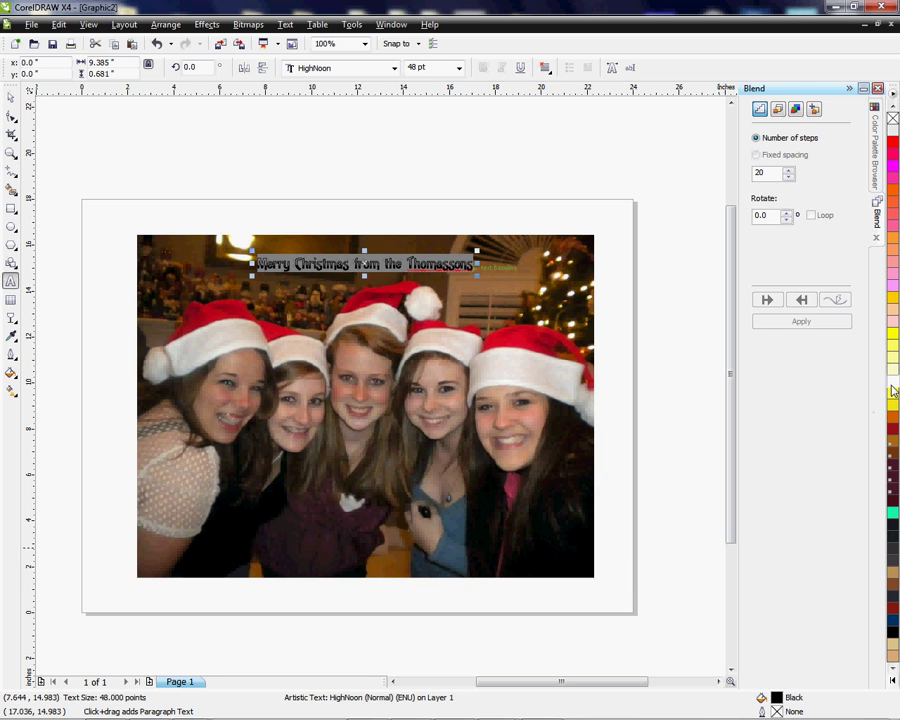
click(892, 388)
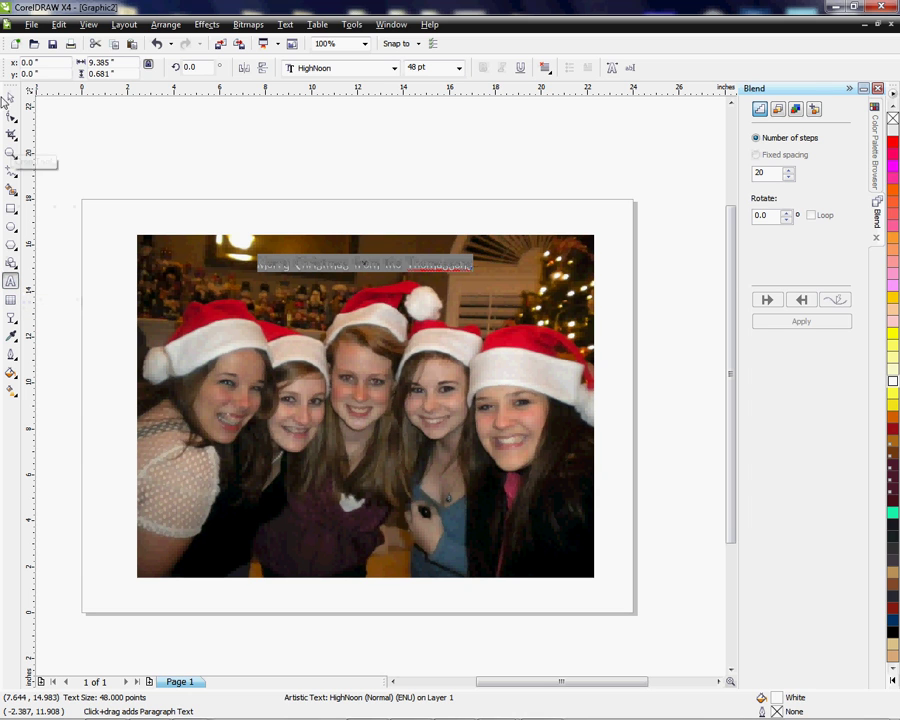
Enlarge the caption to 90 pt and drag it down along the bottom of the photo
click(458, 67)
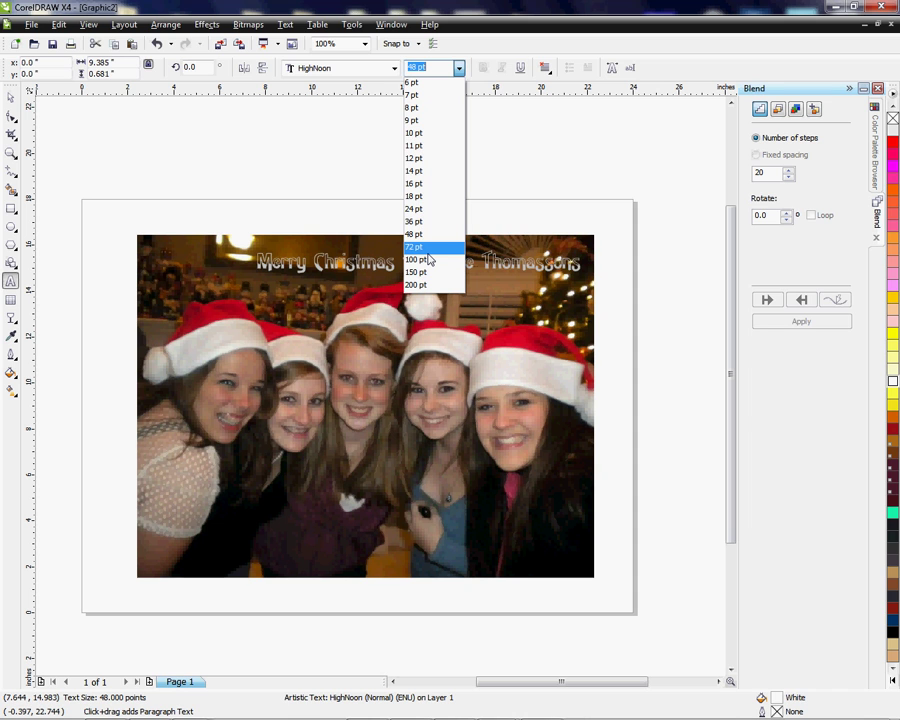
click(425, 248)
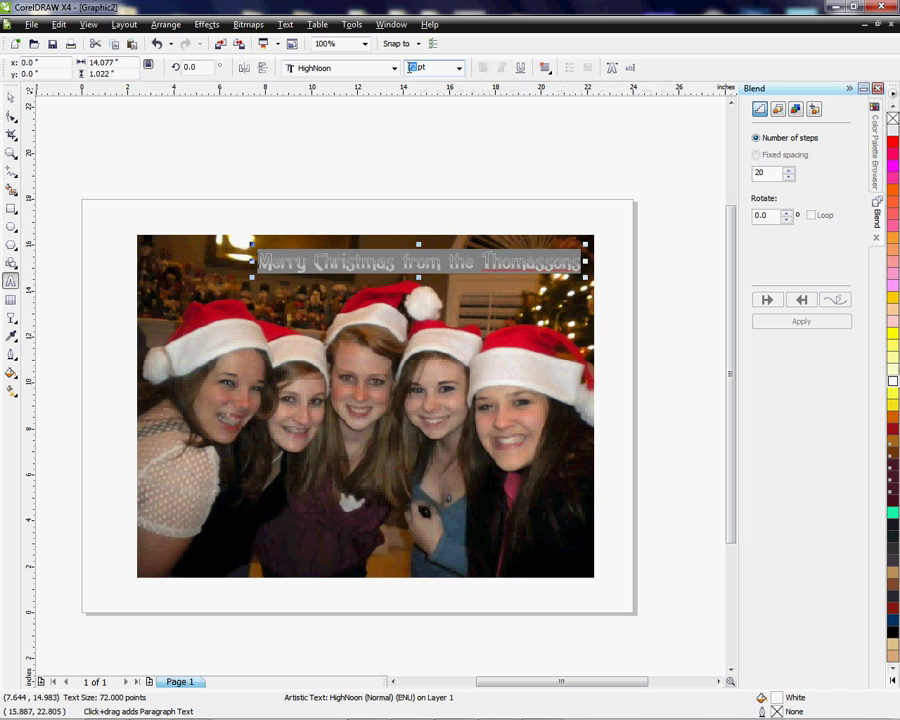
text(60)
key(Return)
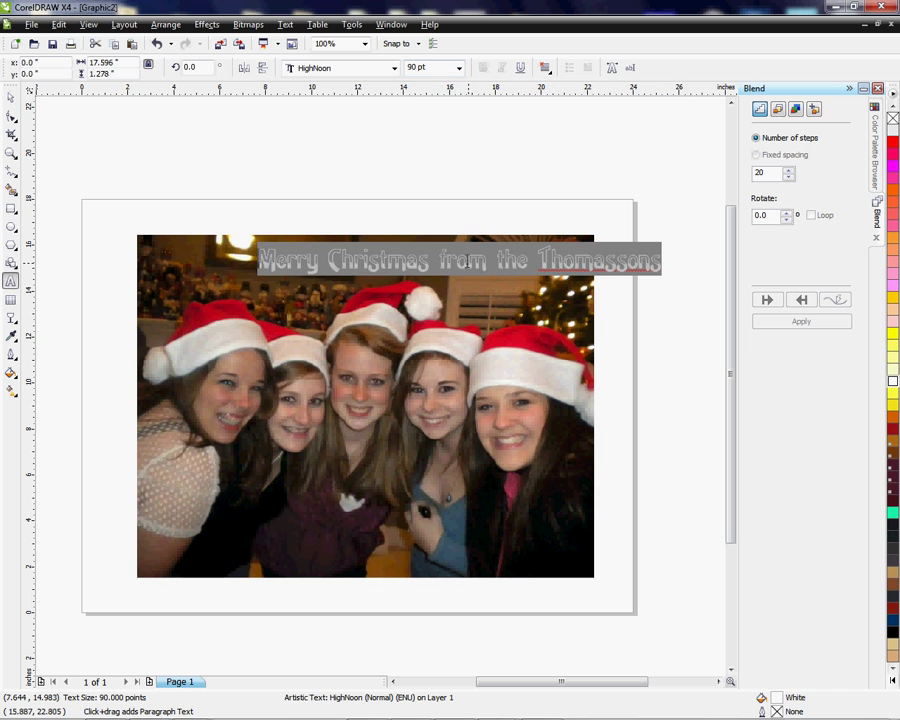
drag(459, 261, 363, 268)
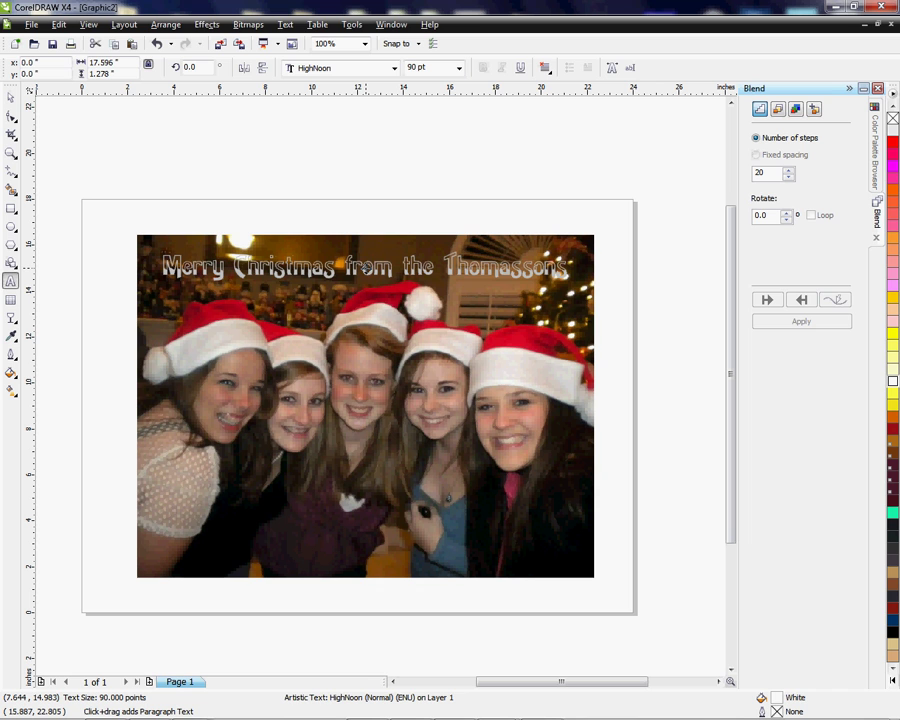
drag(362, 268, 362, 547)
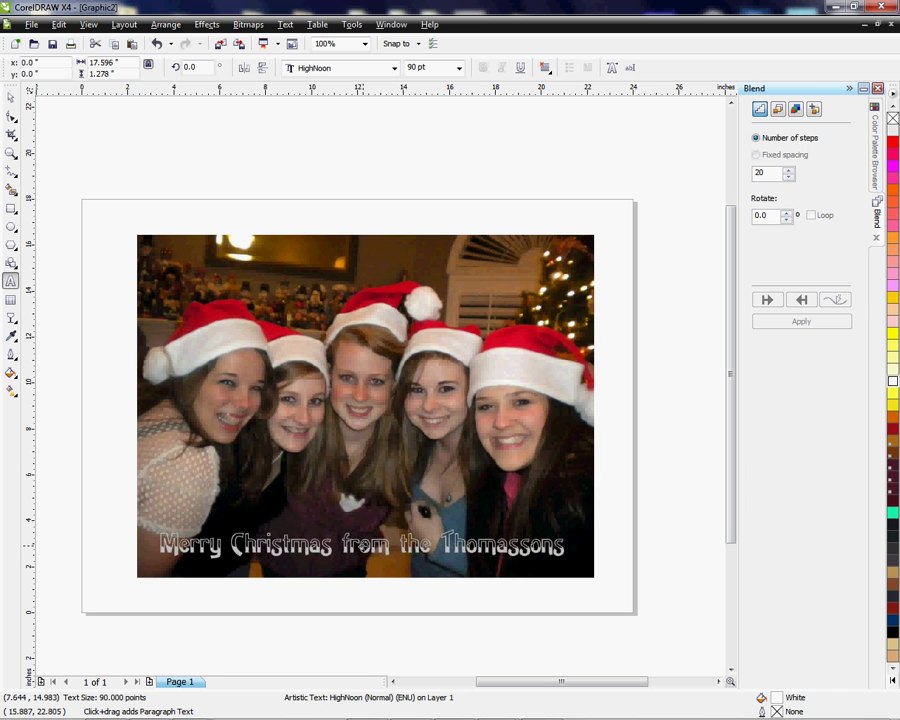
key(ctrl+a)
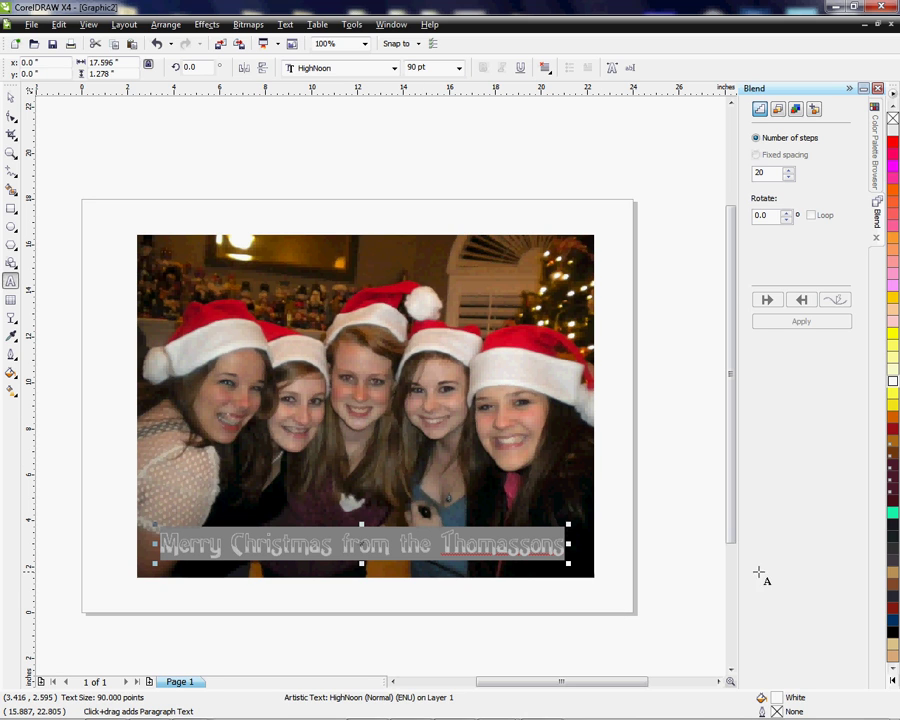
Try dark red, burgundy, yellow and red fill colors on the caption lettering
click(891, 611)
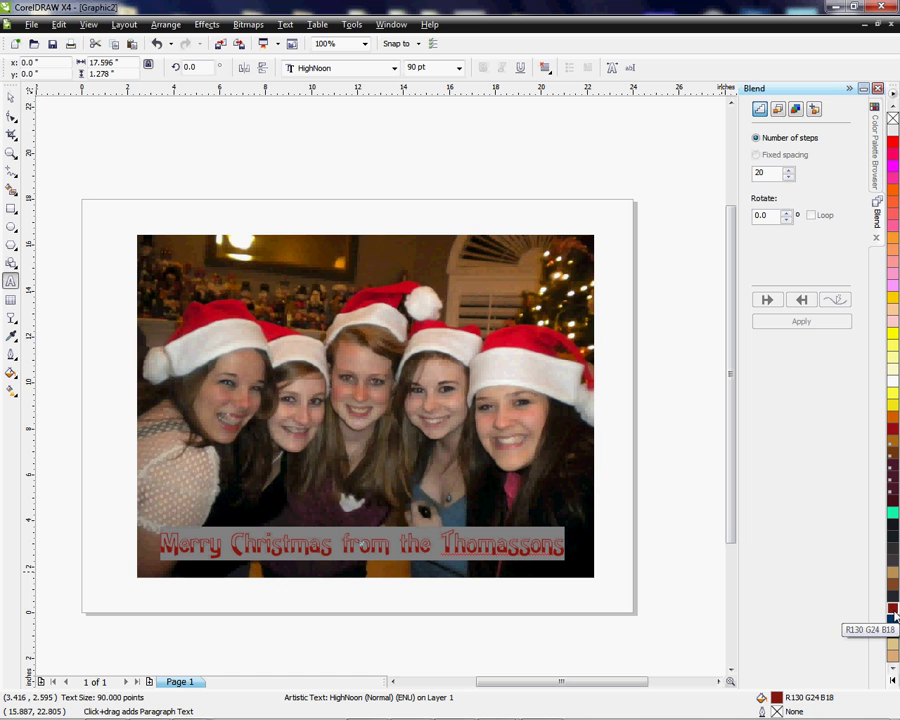
click(892, 537)
click(892, 455)
click(892, 430)
click(893, 393)
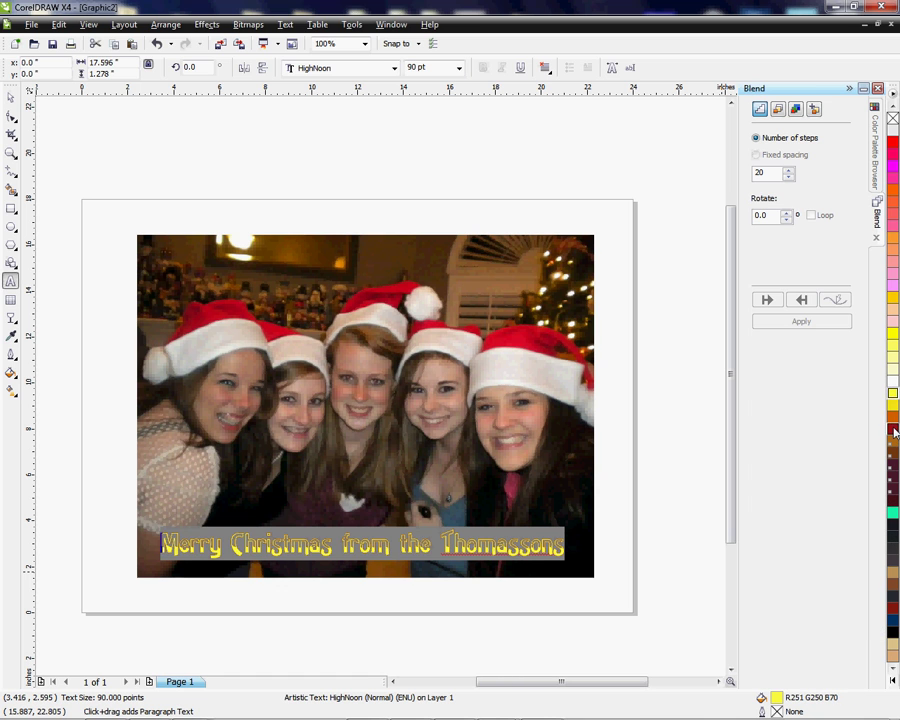
click(892, 430)
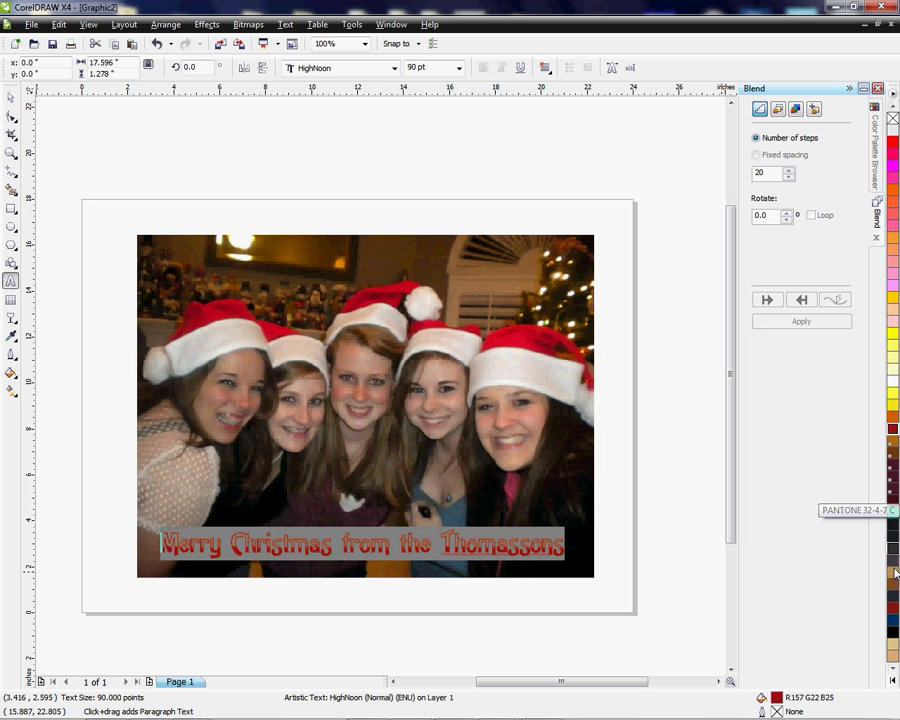
click(893, 598)
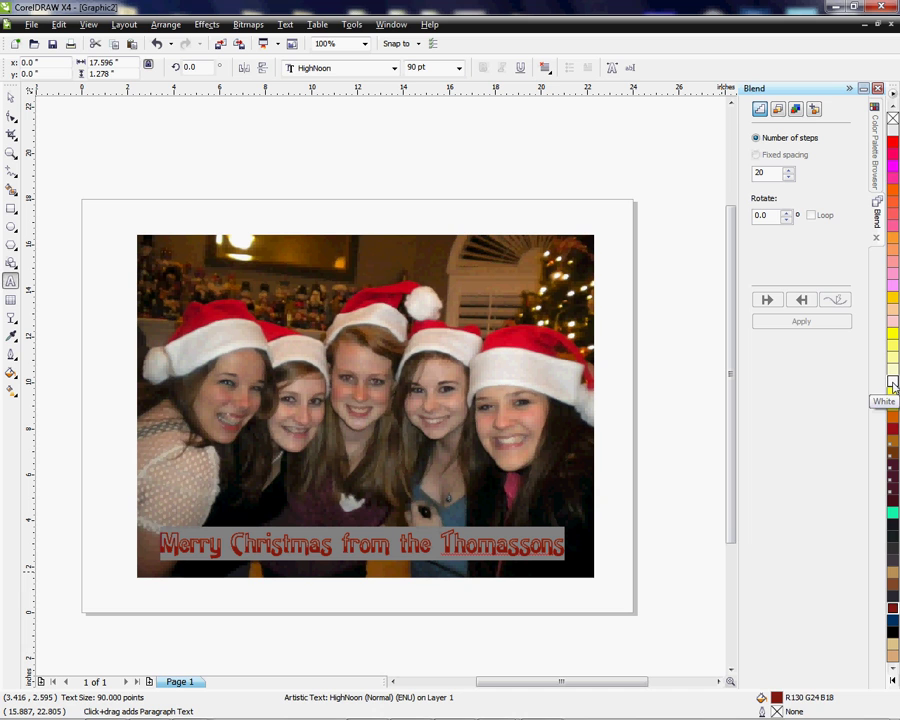
Fill the caption white and give it a dark red hairline outline
right_click(893, 385)
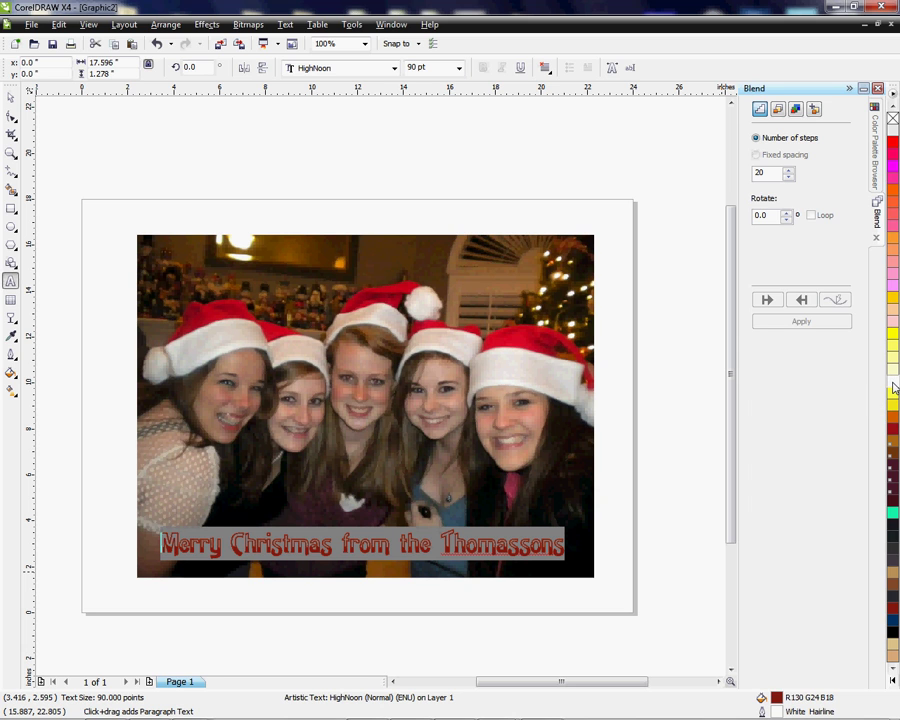
click(893, 386)
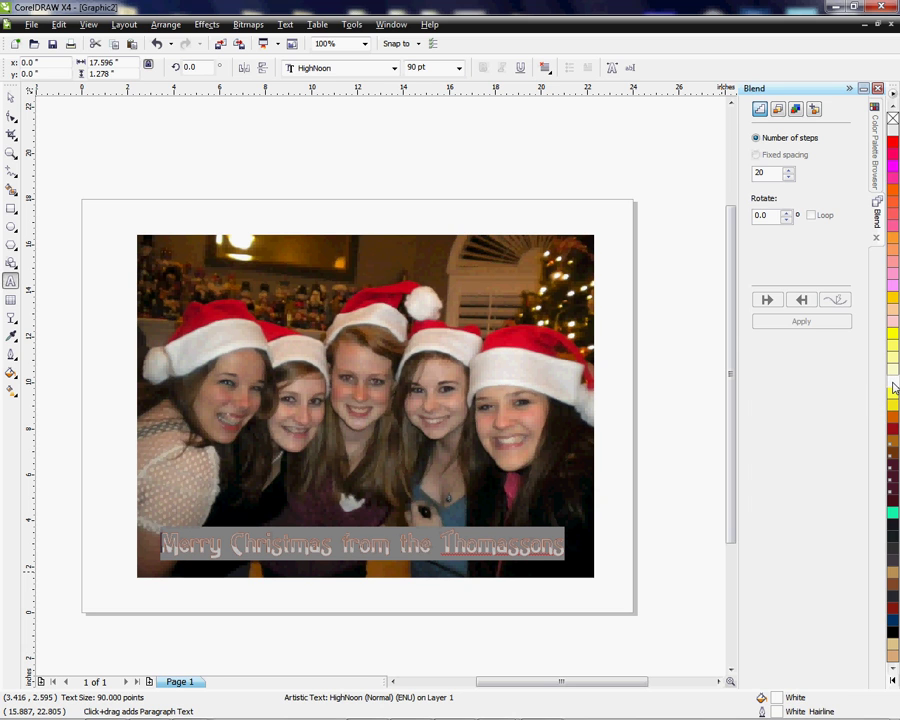
right_click(894, 609)
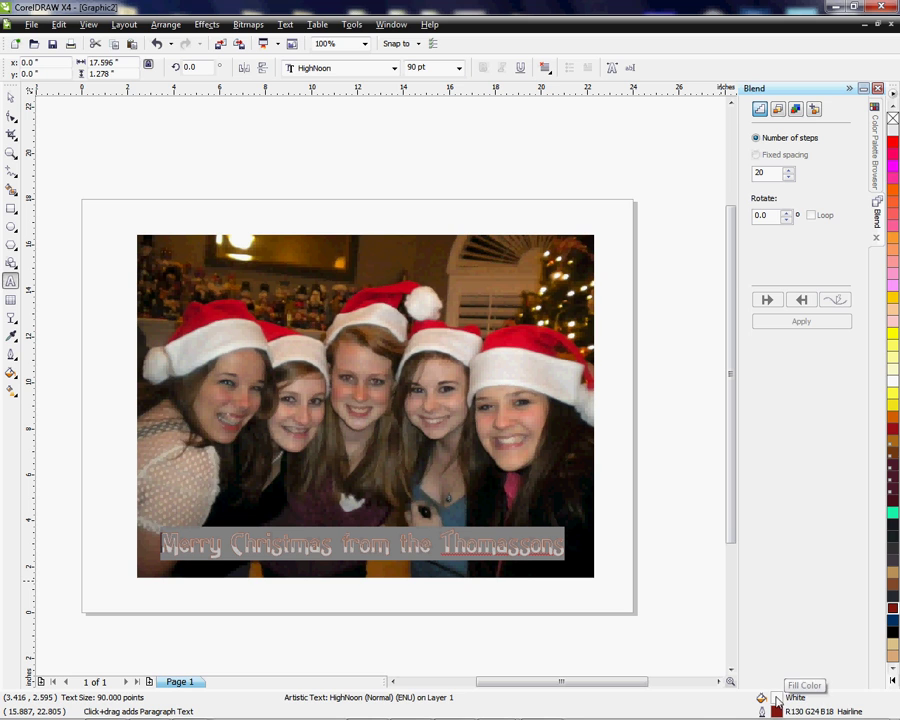
Select the caption and pick the Interactive Transparency tool from the effects flyout
click(12, 99)
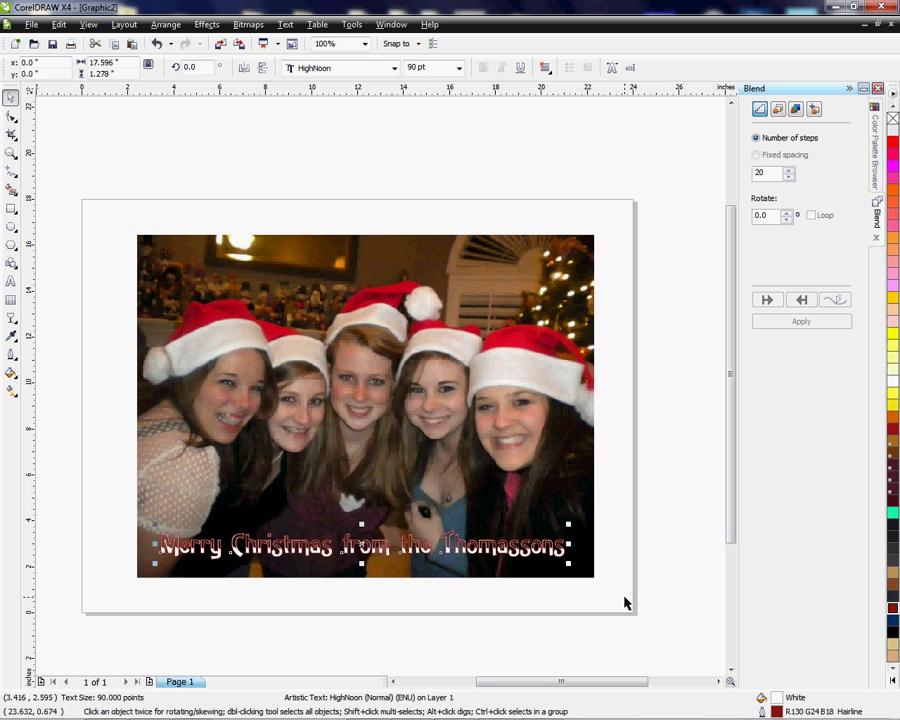
click(12, 320)
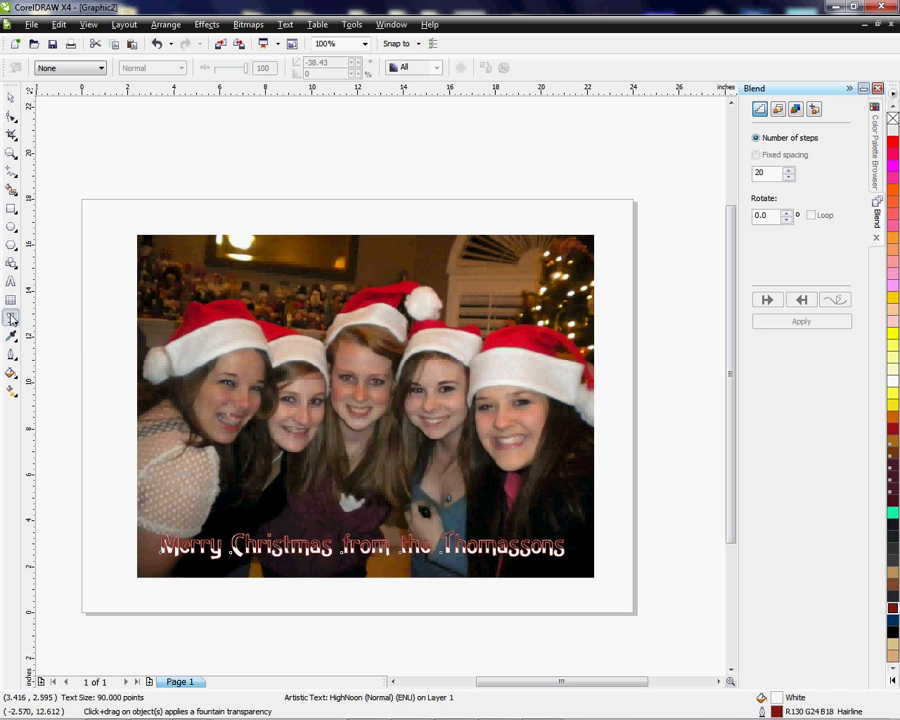
click(12, 318)
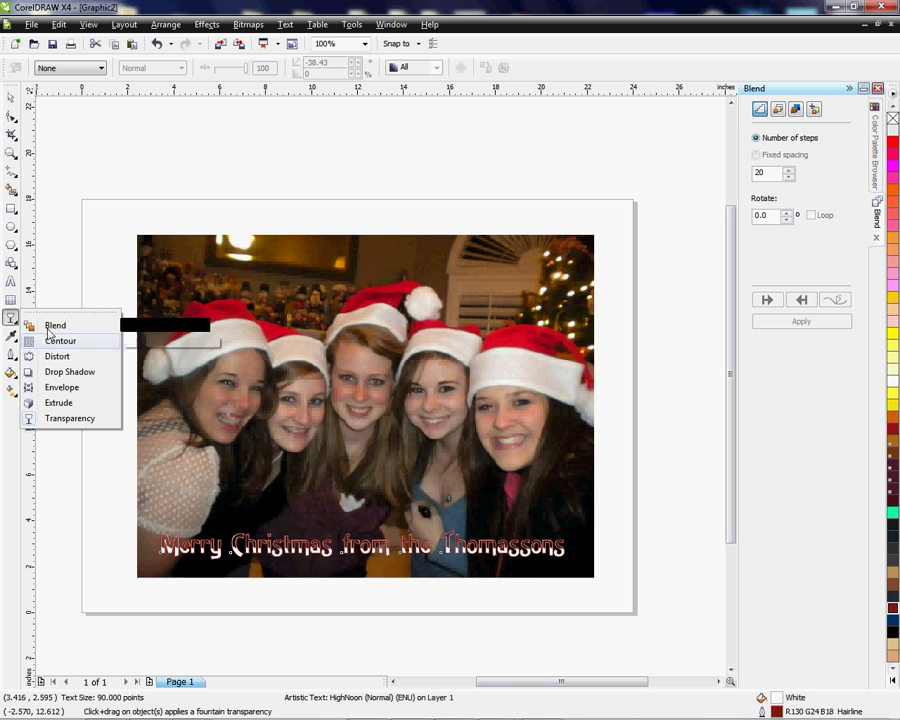
click(66, 419)
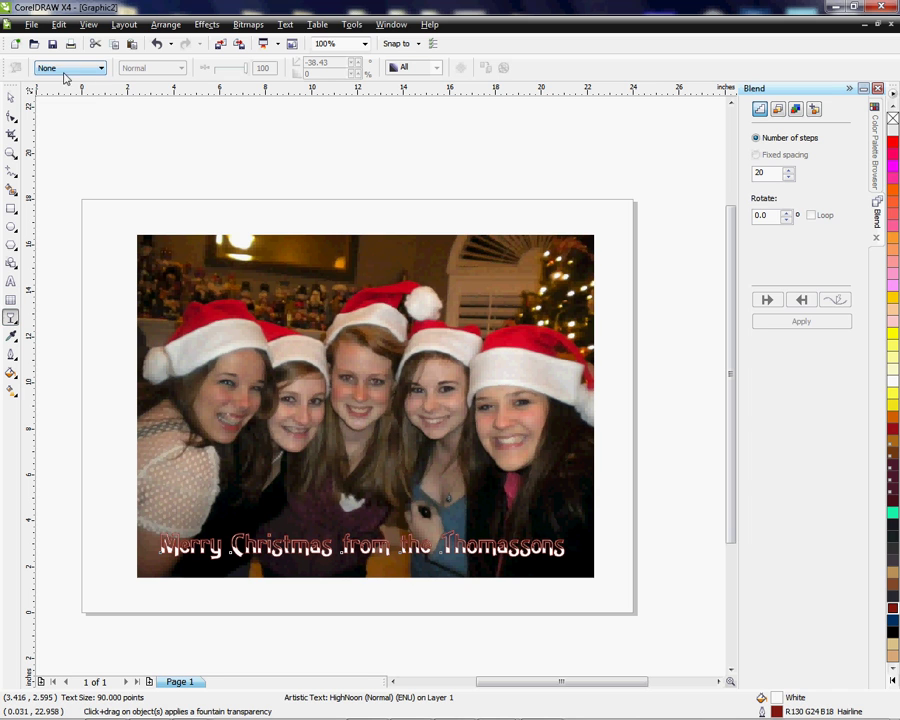
click(101, 68)
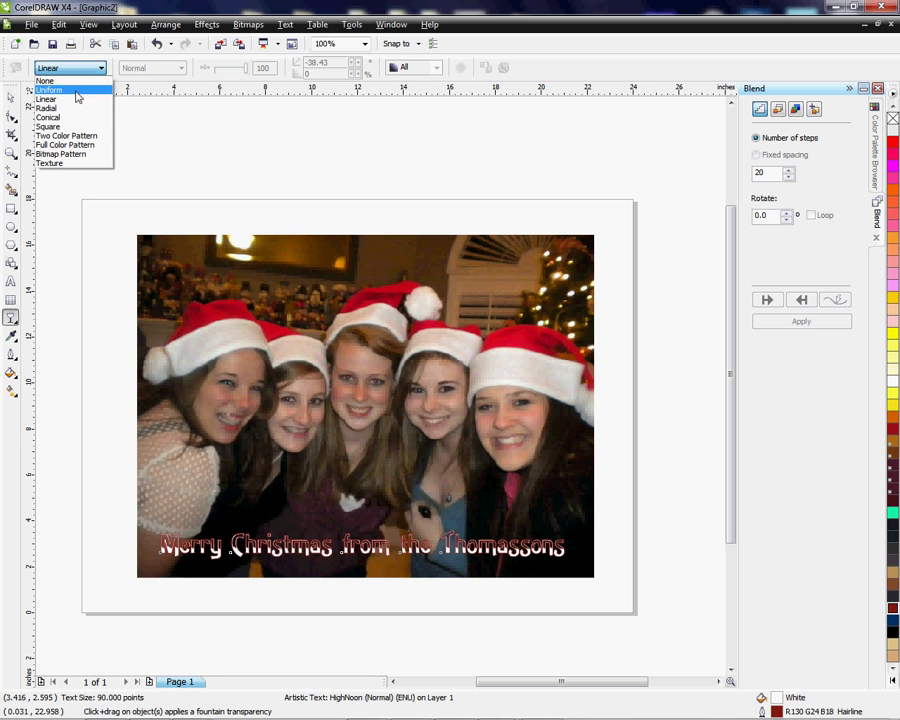
Apply Uniform transparency, trying Invert and Add blend modes before returning to Normal
click(77, 95)
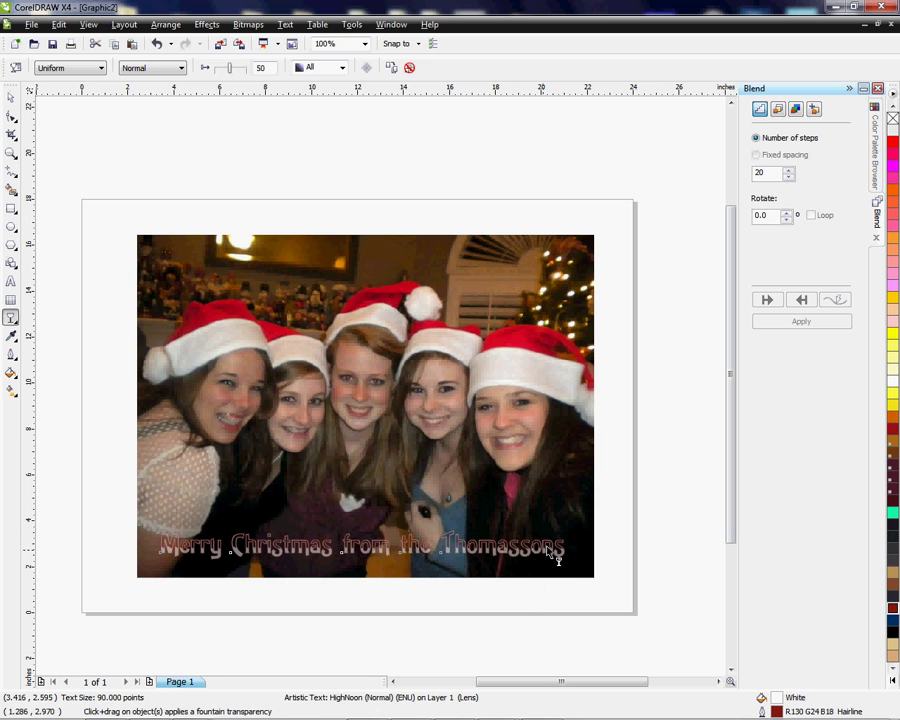
click(180, 68)
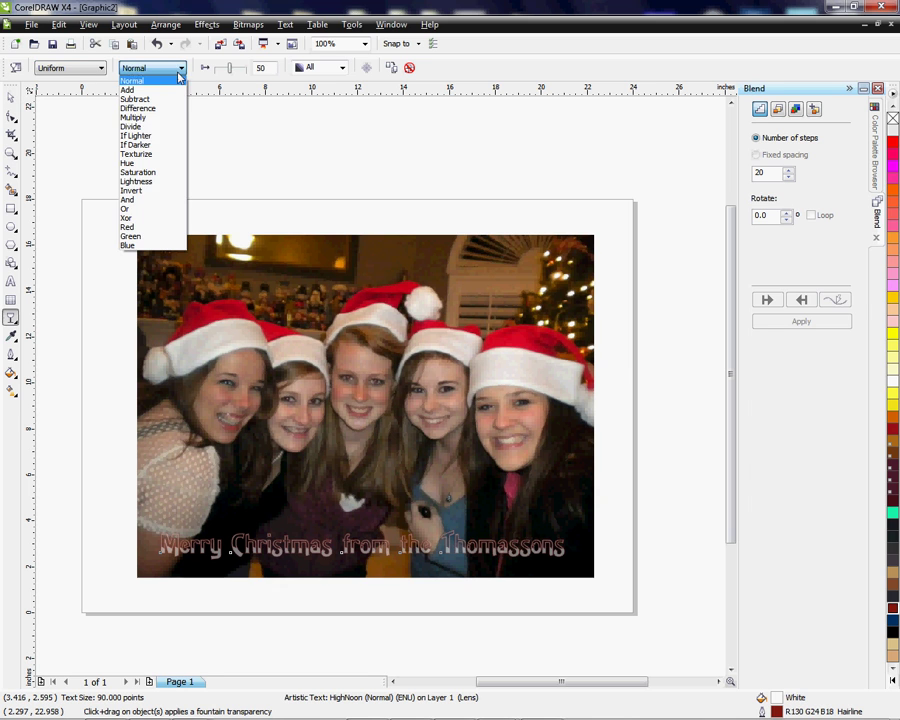
click(160, 191)
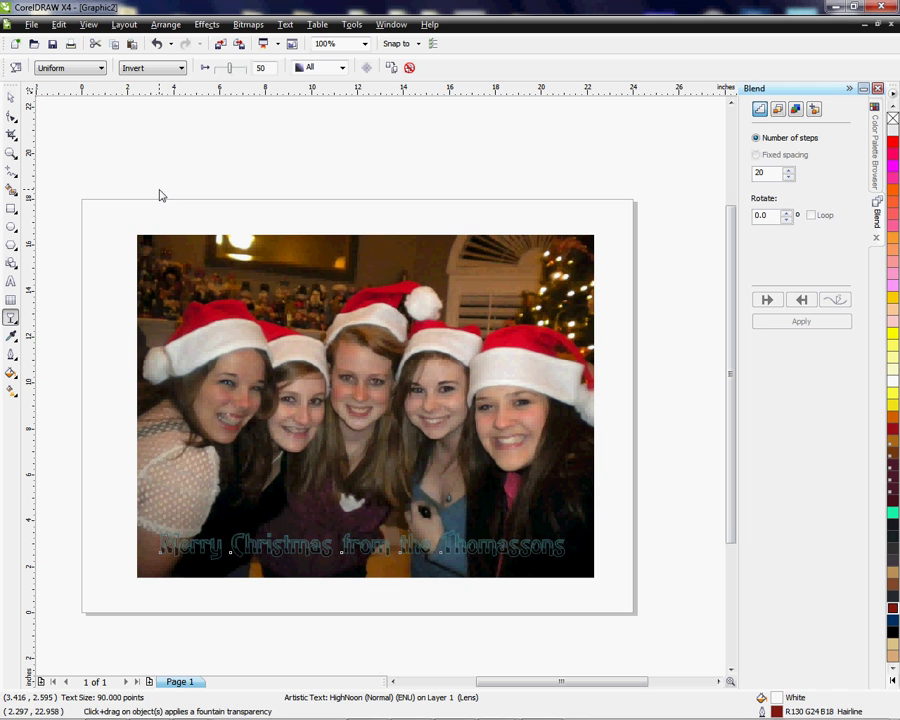
click(180, 68)
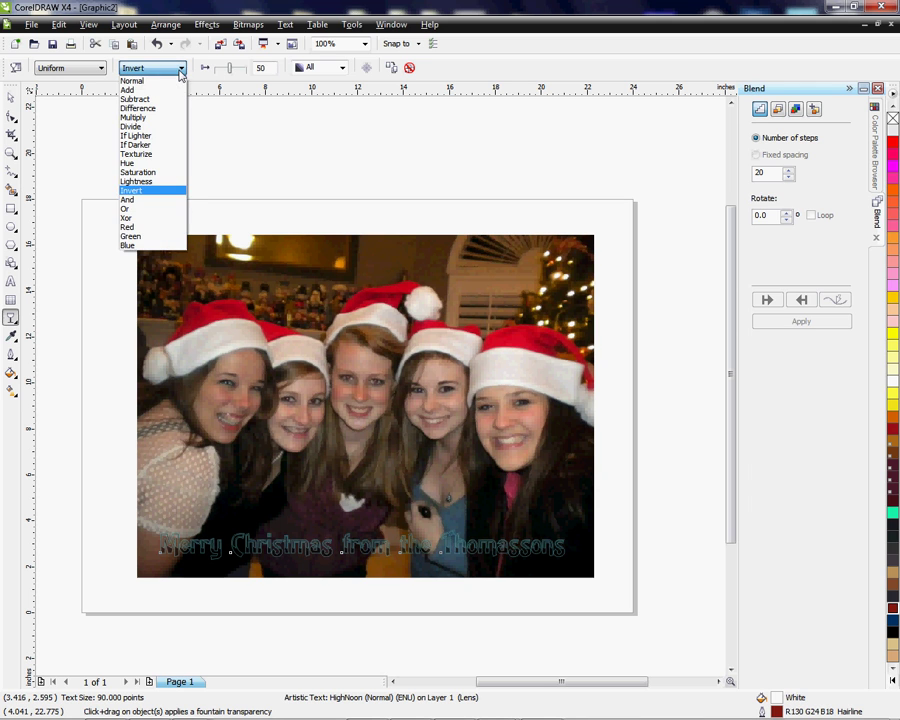
click(170, 81)
click(180, 68)
scroll(175, 91, up, 2)
click(170, 88)
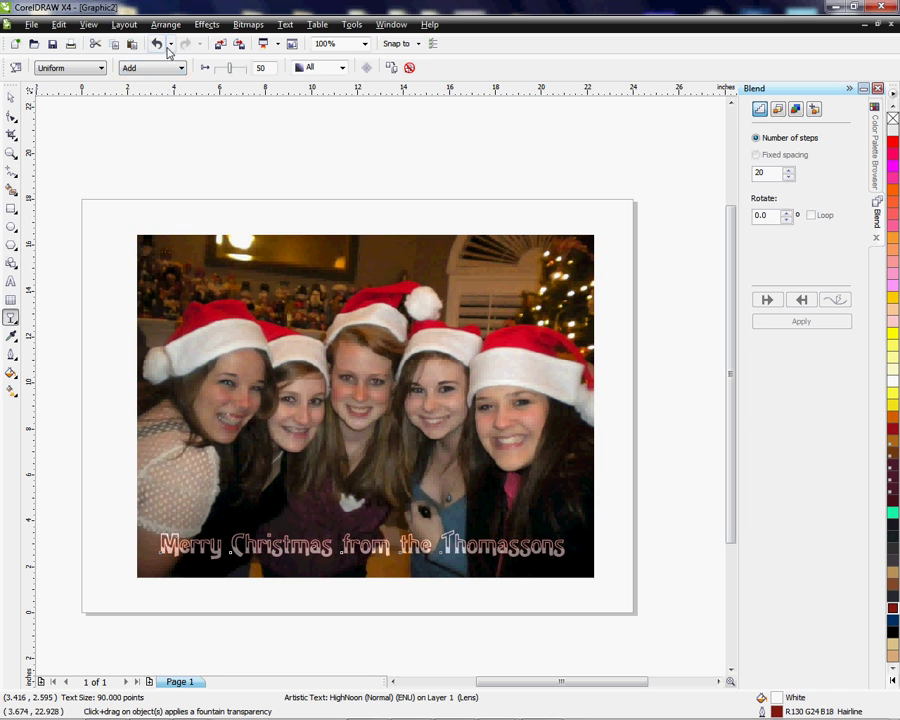
click(180, 68)
click(174, 81)
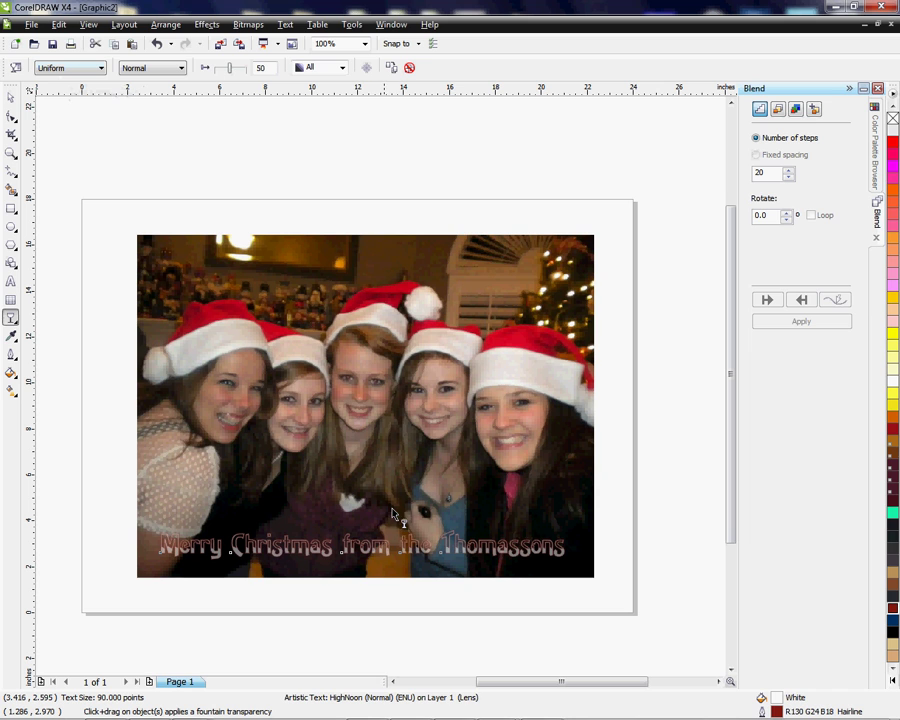
Adjust the transparency slider until the caption sits at 58
click(230, 74)
mouse_move(230, 74)
mouse_down()
mouse_move(240, 74)
mouse_move(225, 74)
mouse_up()
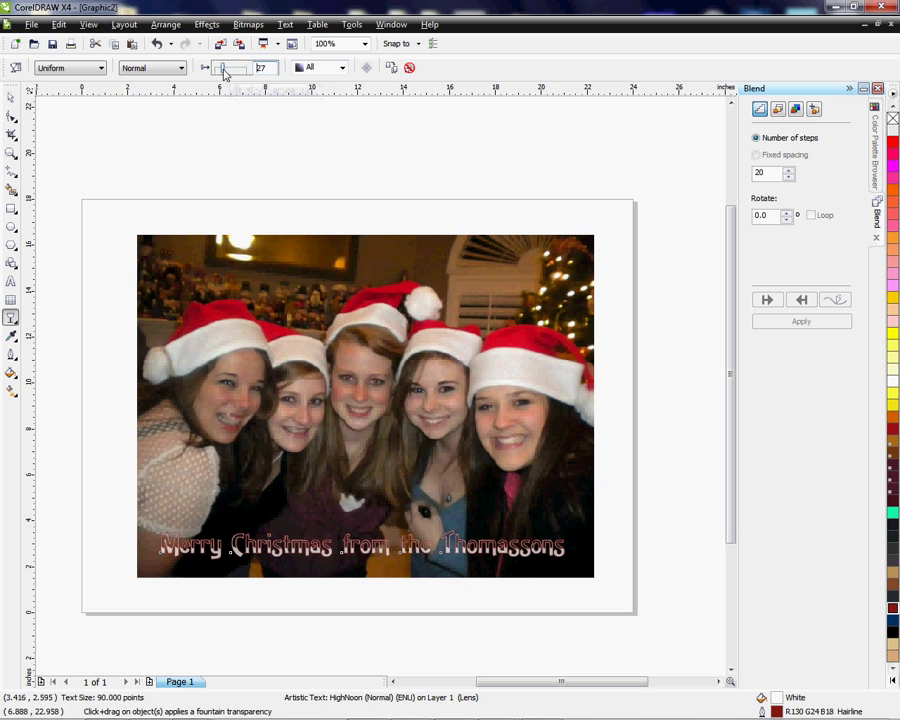
click(228, 73)
drag(230, 74, 250, 76)
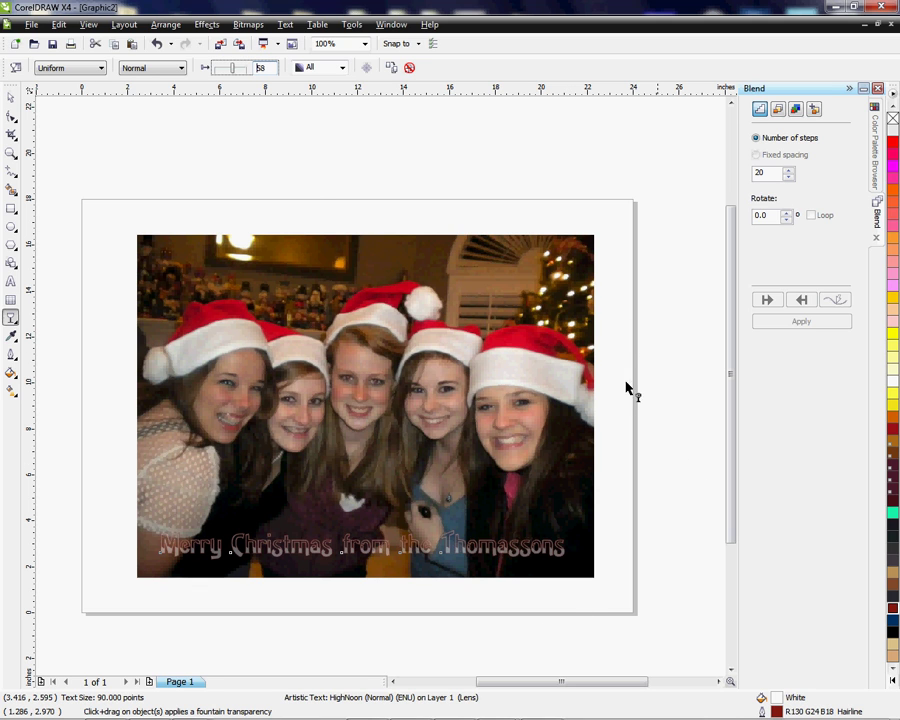
With the Pick tool, shift the caption a few pixels along the photo's bottom
click(11, 99)
click(11, 99)
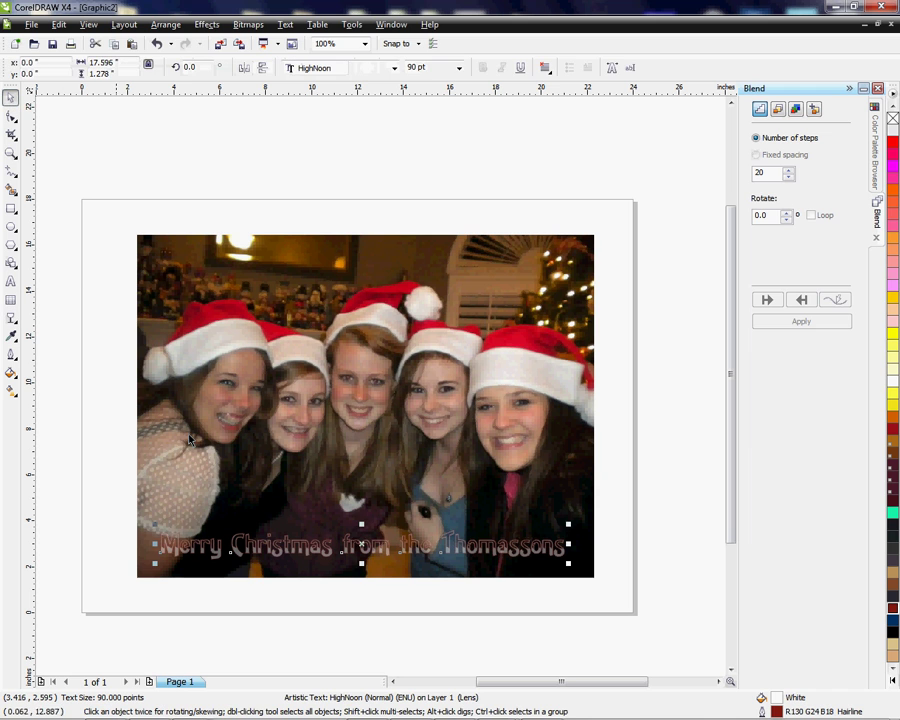
mouse_move(367, 543)
mouse_down()
mouse_move(368, 255)
mouse_move(370, 533)
mouse_move(362, 545)
mouse_up()
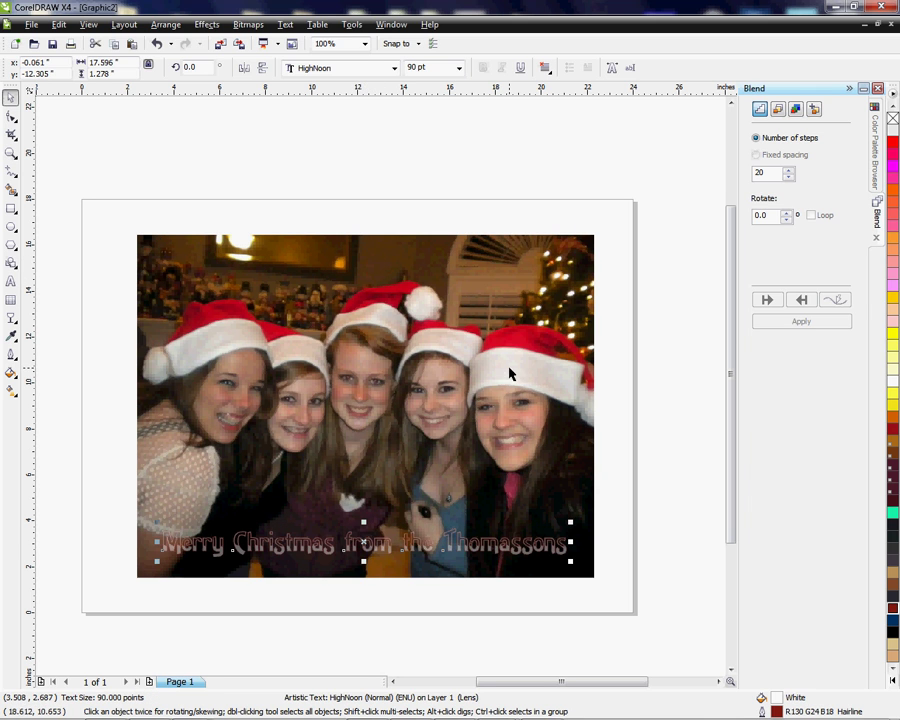